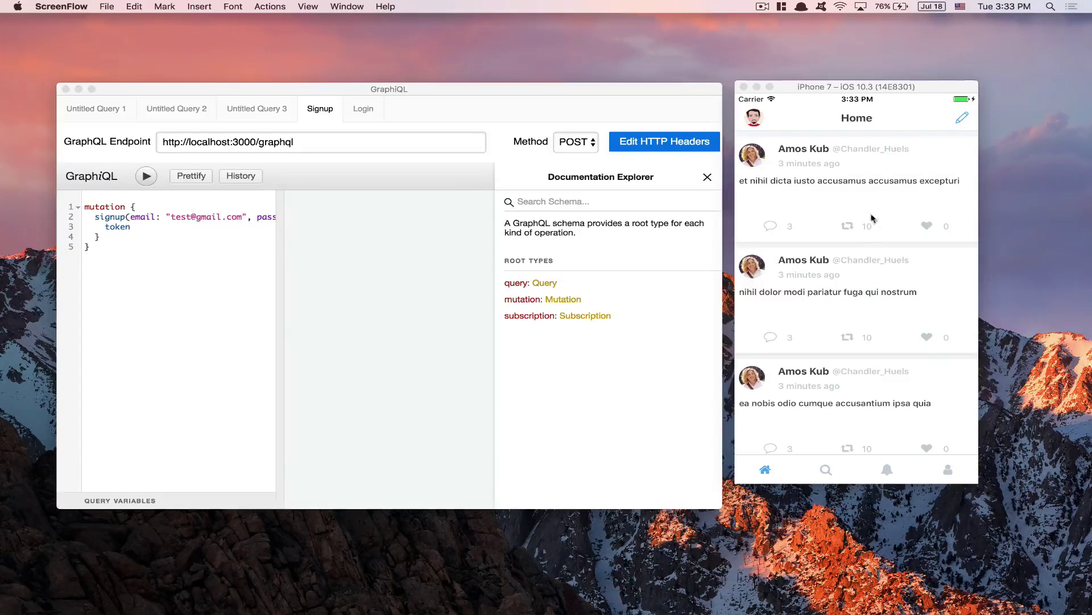
scroll(871, 316, "down", 8)
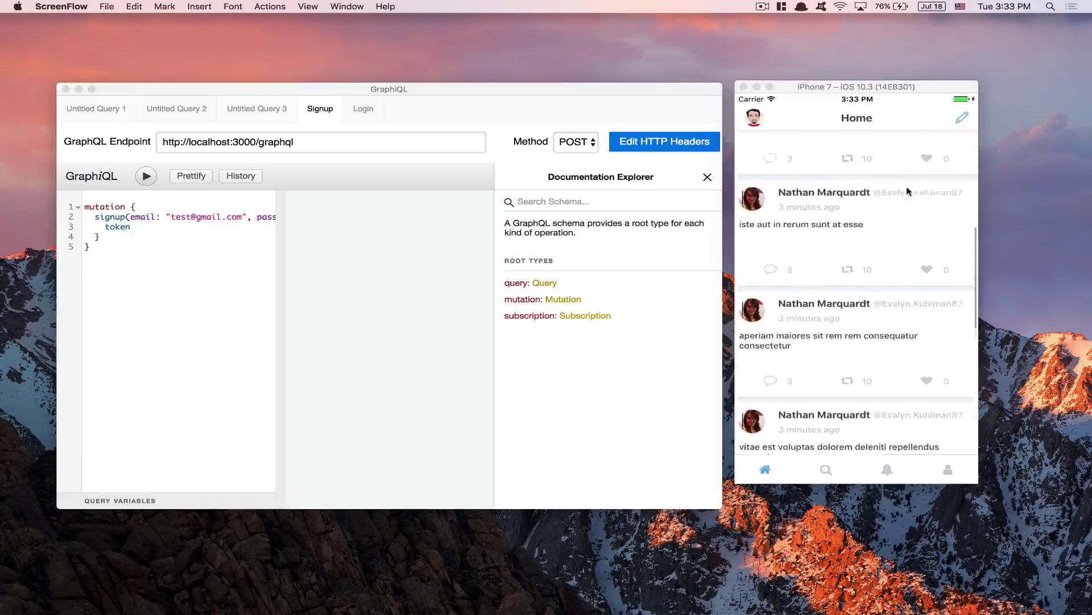
scroll(896, 256, "up", 6)
scroll(893, 385, "up", 3)
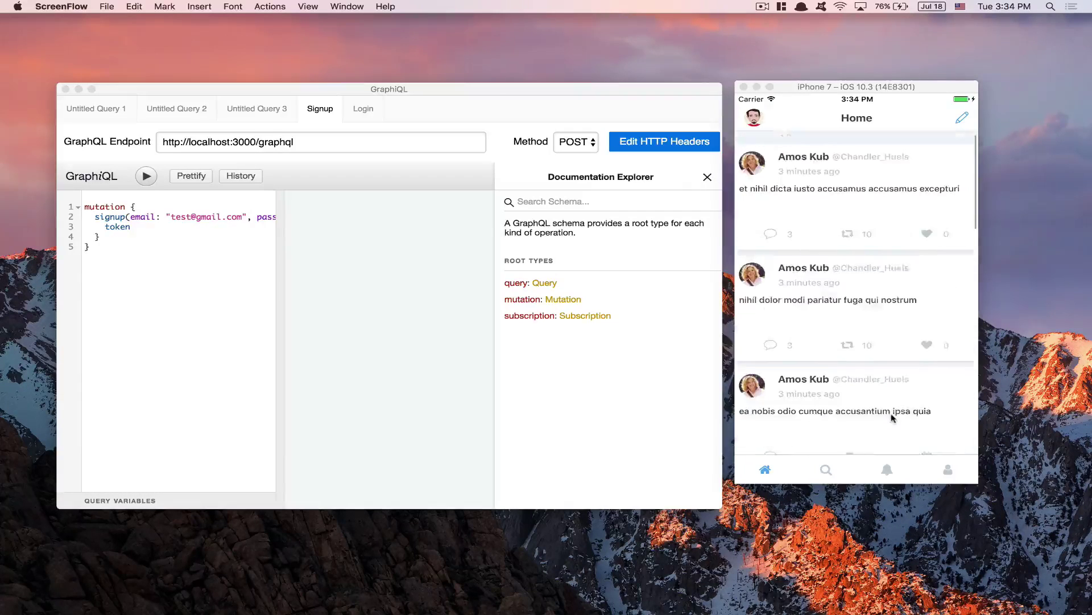
- Focus the simulator and reload the Twitter clone twice with Cmd+R
left_click(880, 286)
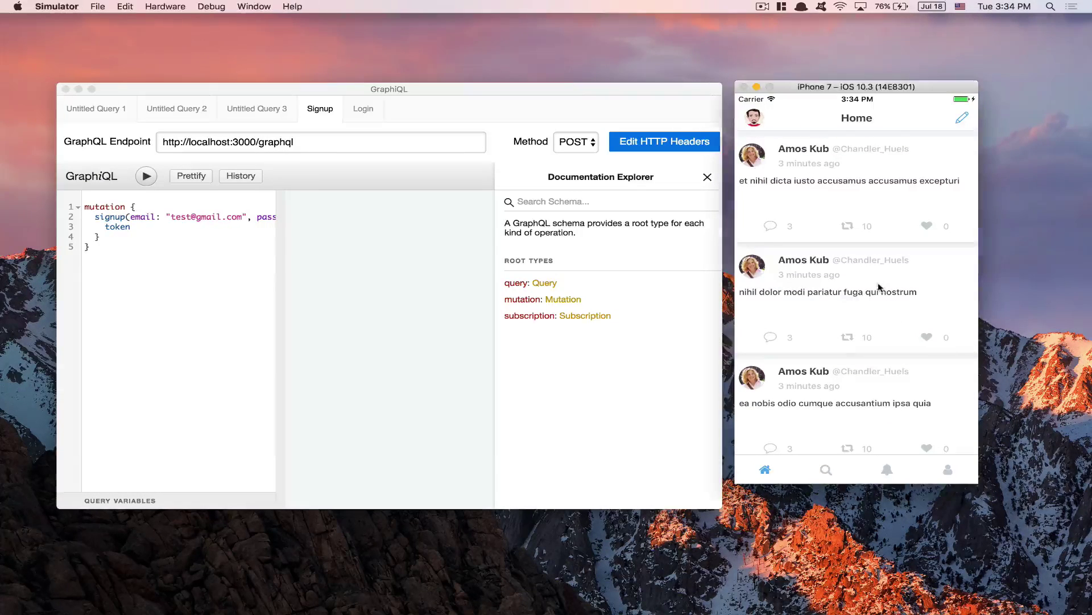
key("super+r")
key("super+r")
left_click(927, 225)
left_click(928, 337)
left_click(928, 335)
- Post a 'Hello world' tweet, like and unlike it, then reload the app
left_click(964, 118)
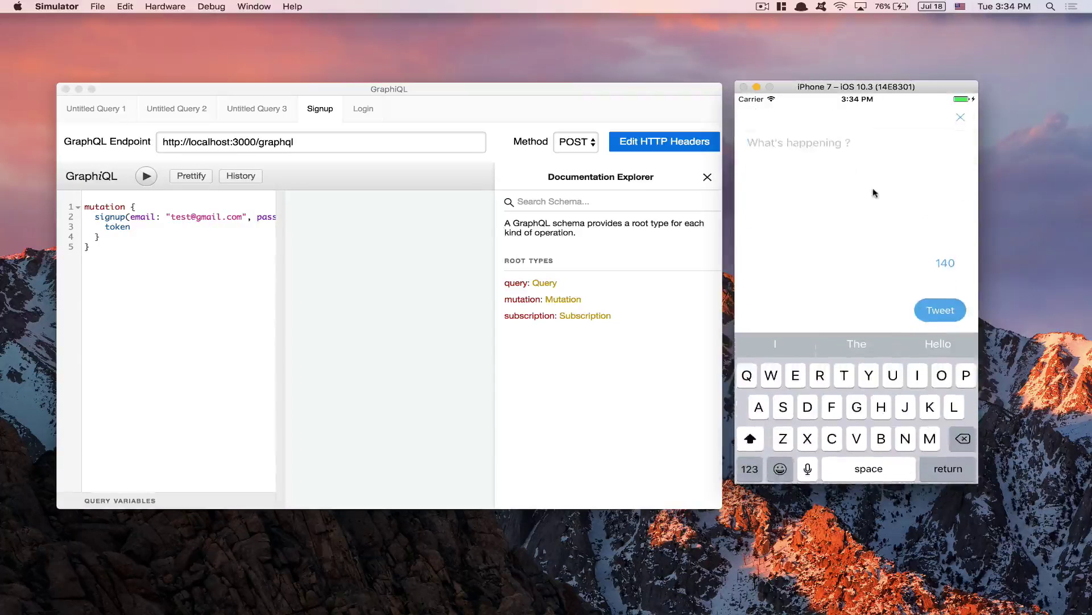
type("Hello worl")
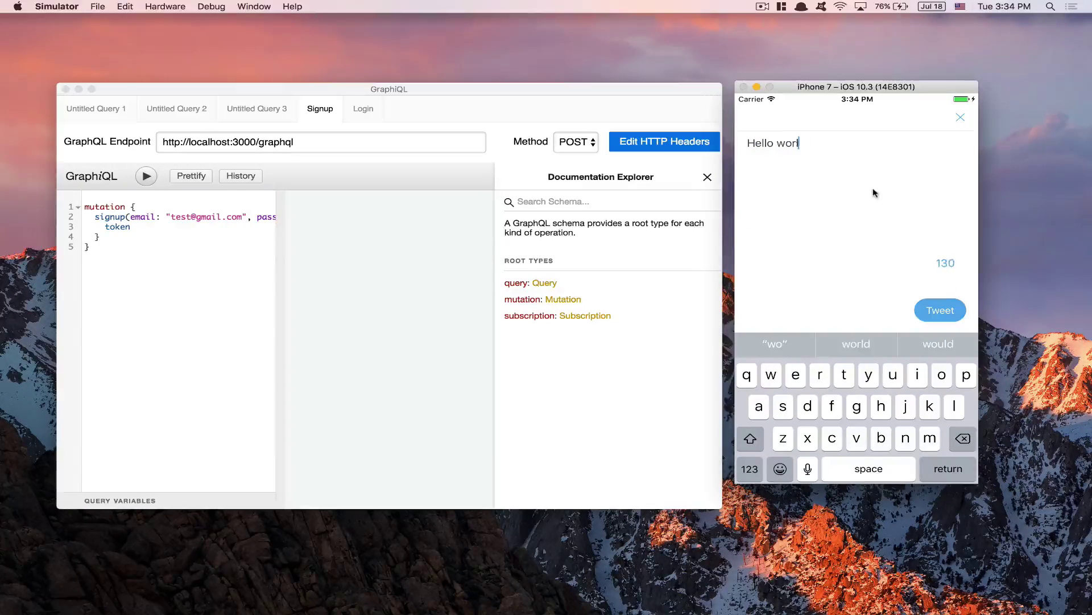
type("d")
left_click(940, 309)
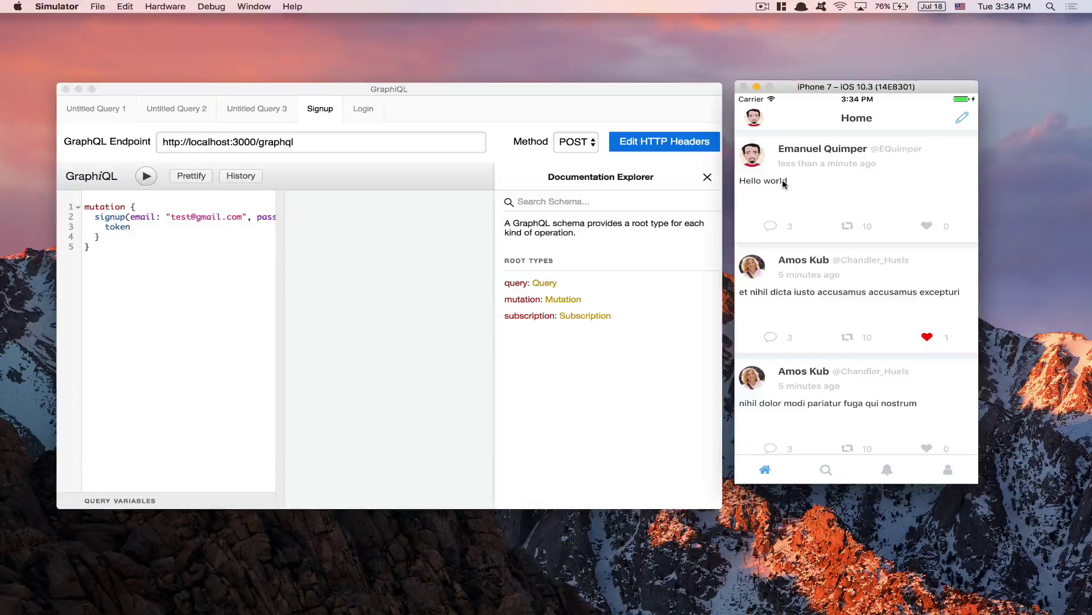
left_click(927, 226)
left_click(926, 225)
key("super+r")
left_click(952, 470)
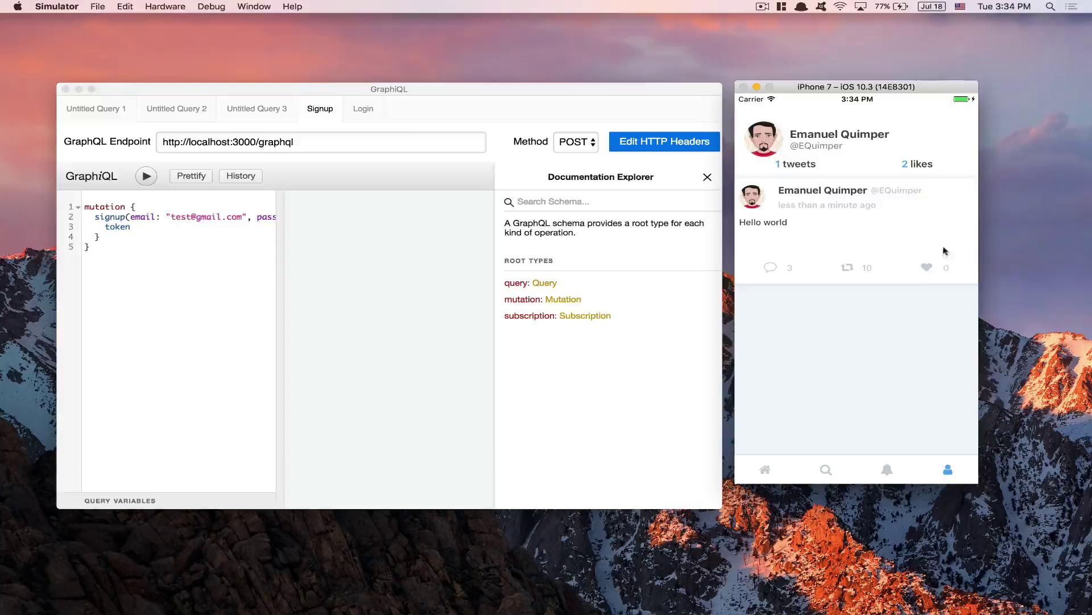
left_click(928, 269)
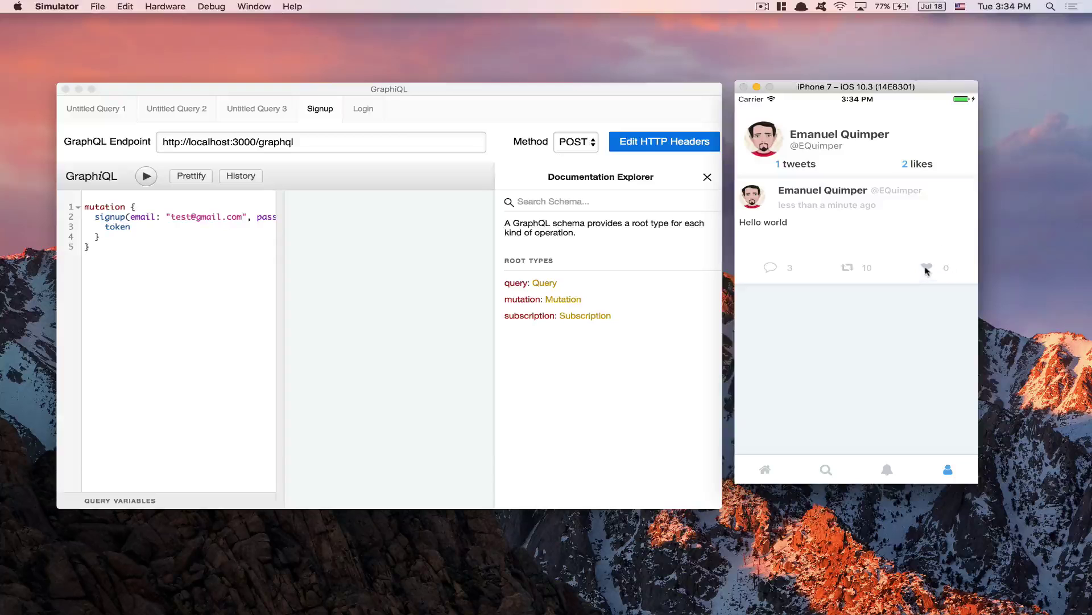
left_click(767, 472)
left_click(928, 227)
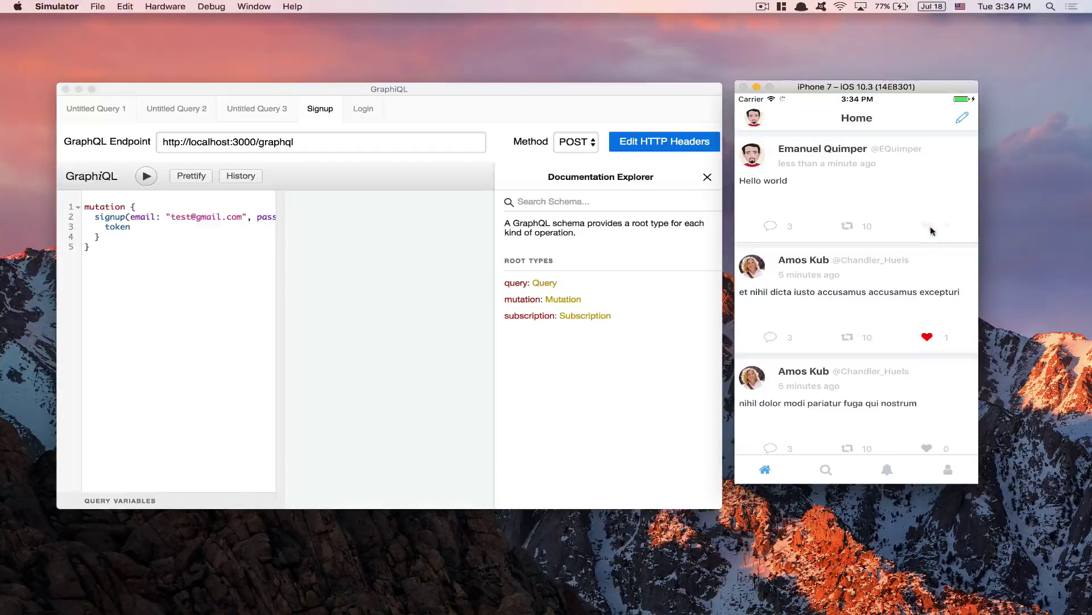
left_click(947, 467)
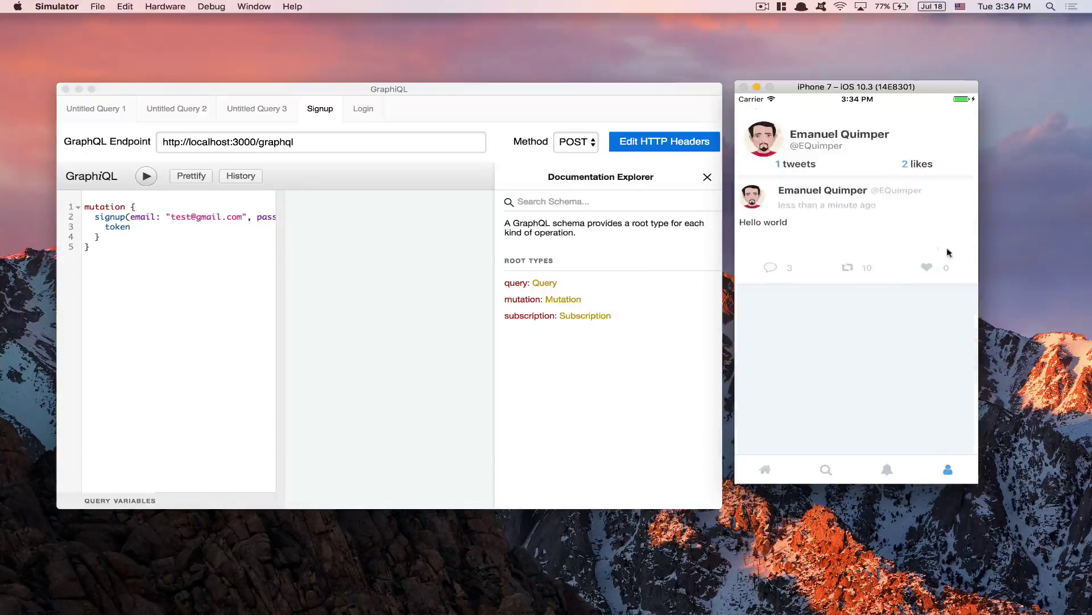
left_click(767, 471)
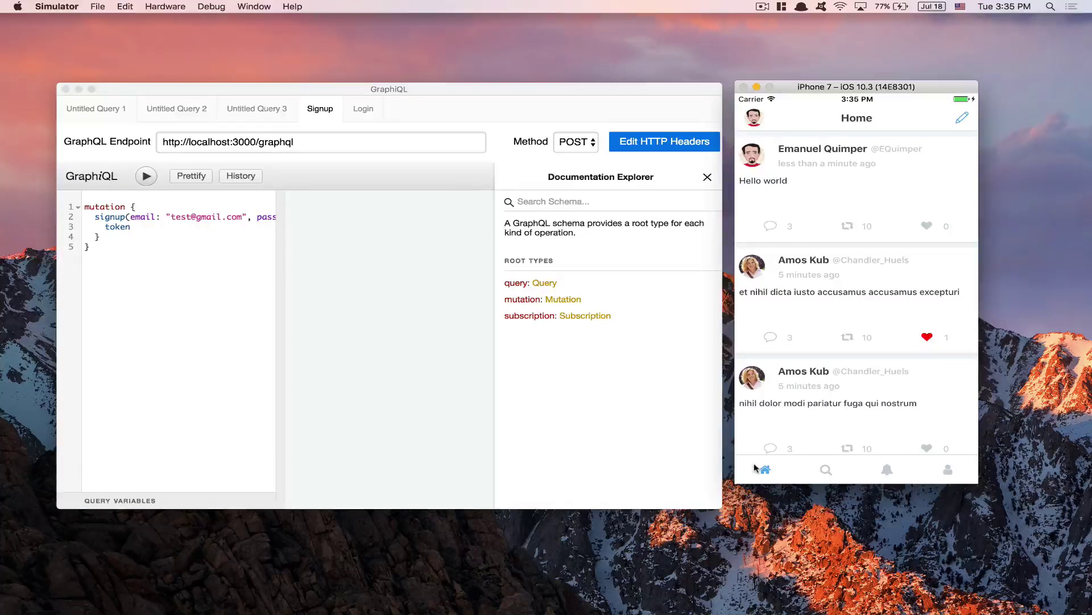
left_click(323, 303)
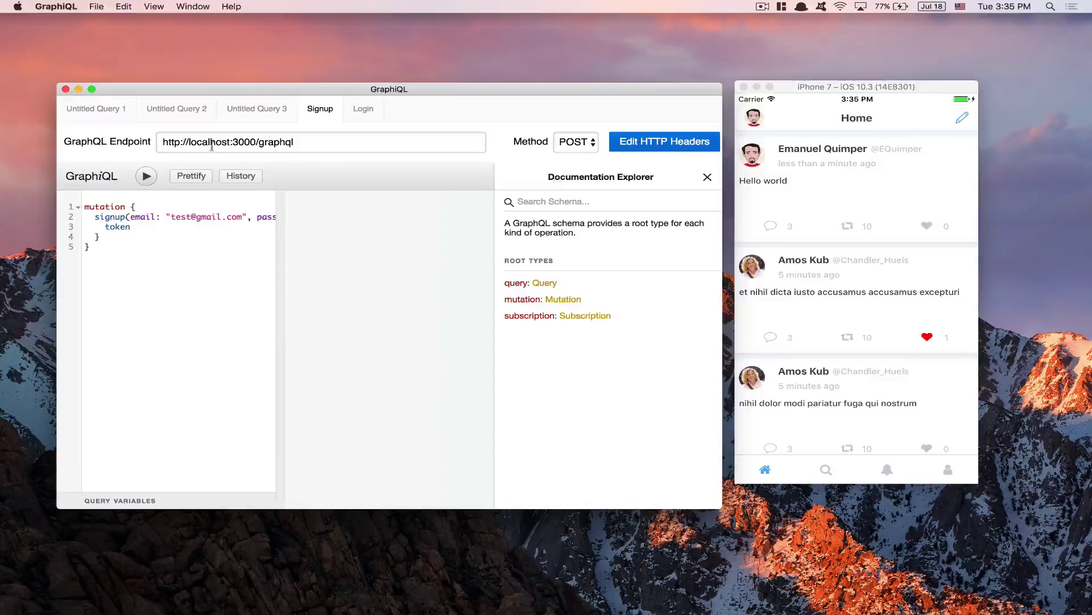
- Run the signup mutation and copy the returned auth token
left_click(149, 176)
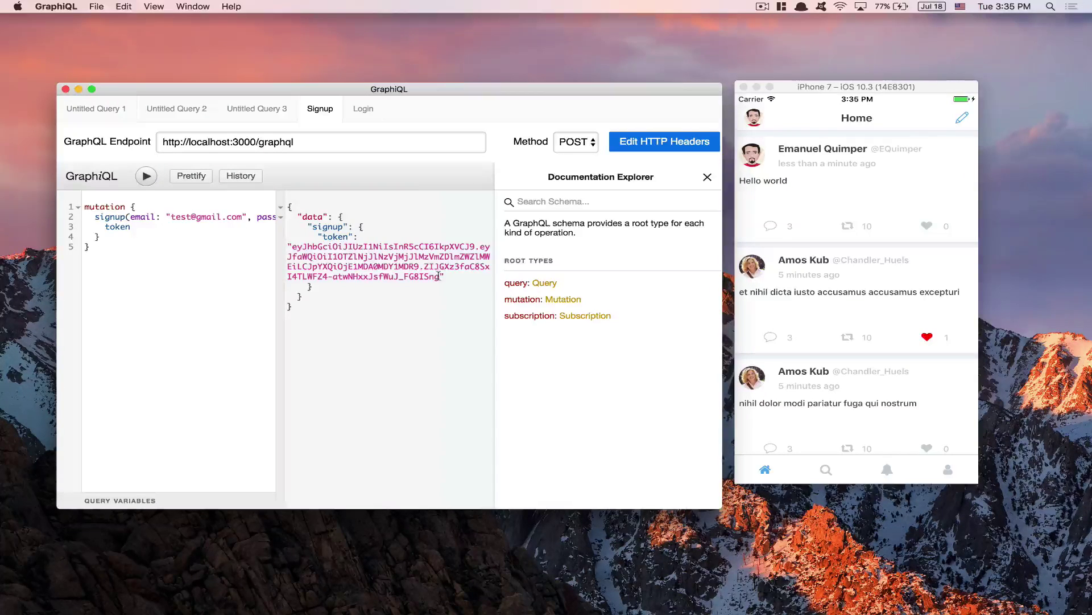
left_click_drag(441, 276, 293, 247)
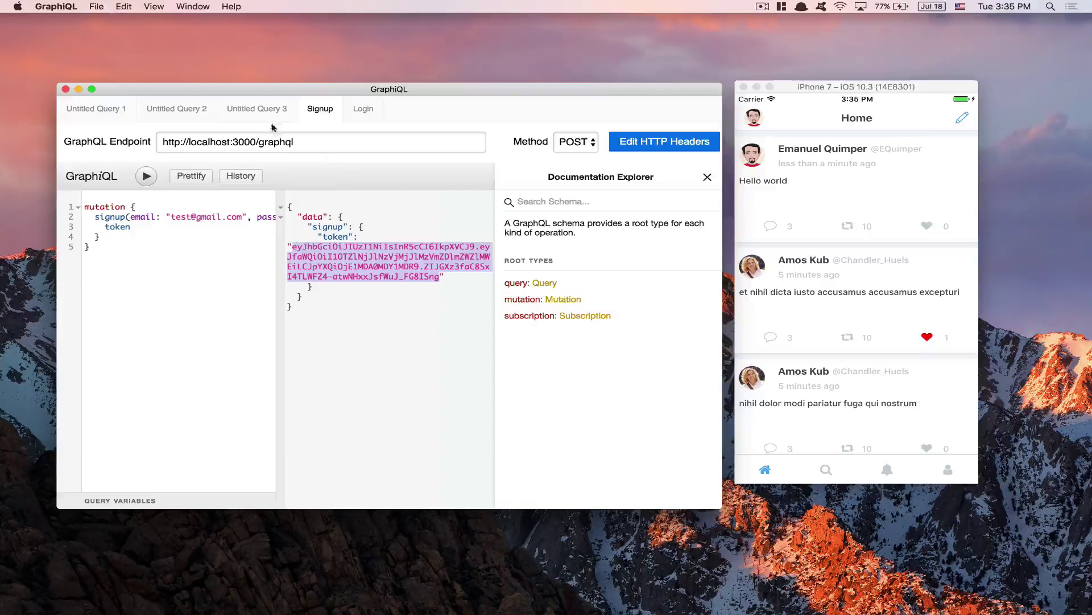
left_click(257, 108)
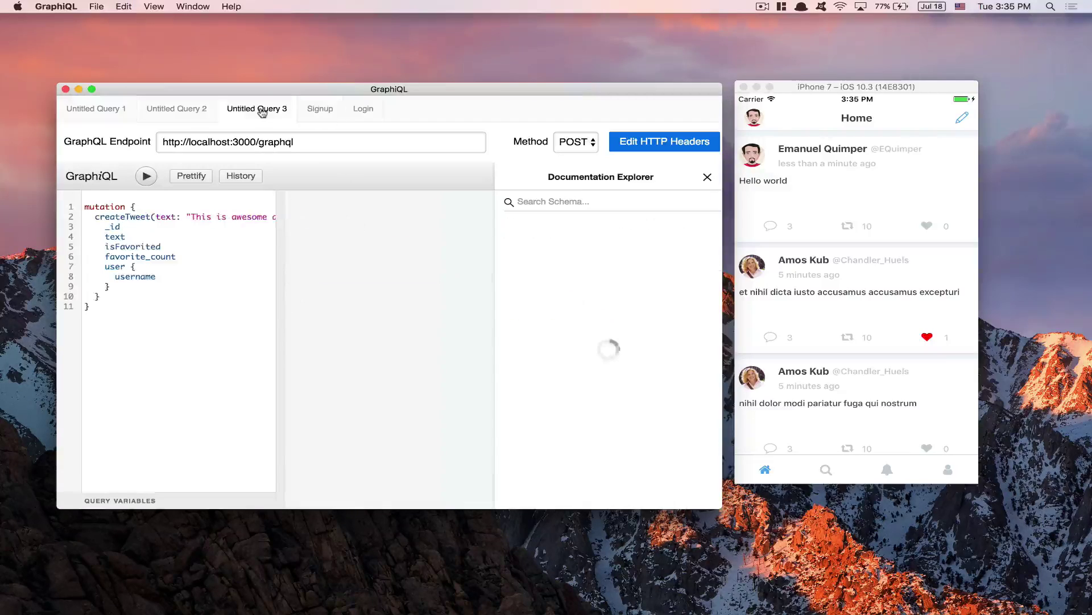
- Add an 'authorization' header holding the token, then run the createTweet mutation
left_click(664, 141)
left_click(625, 152)
left_click(405, 211)
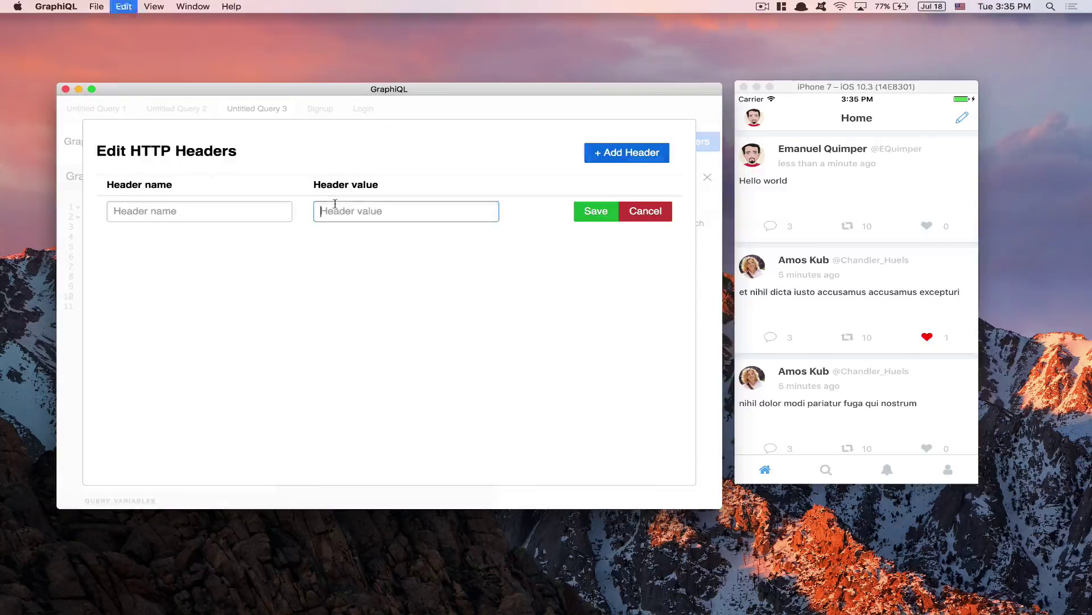
key("super+v")
left_click(199, 210)
type("author")
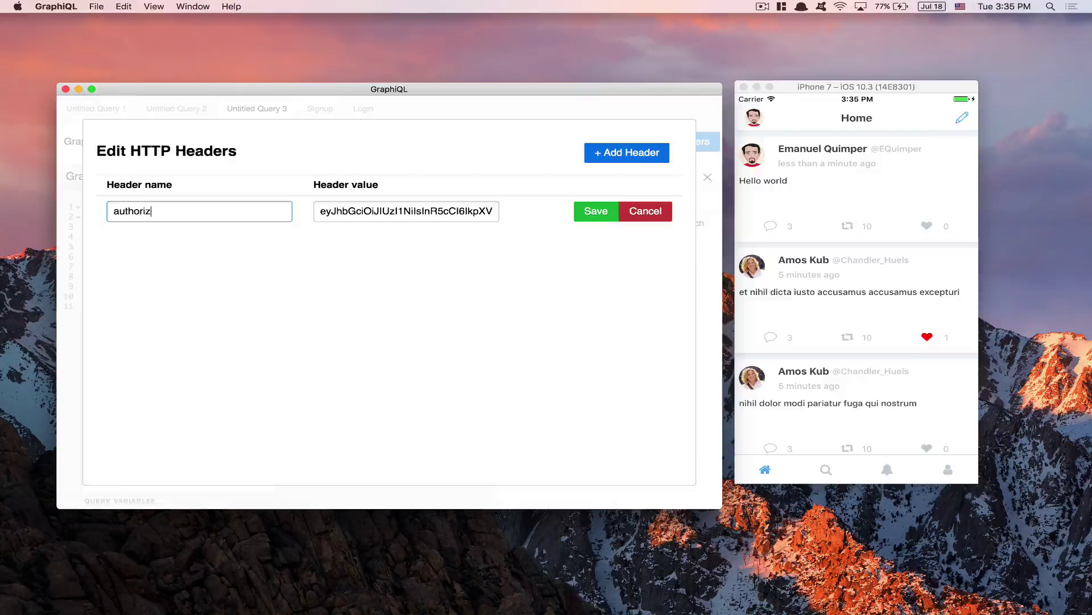
type("ation")
left_click(595, 211)
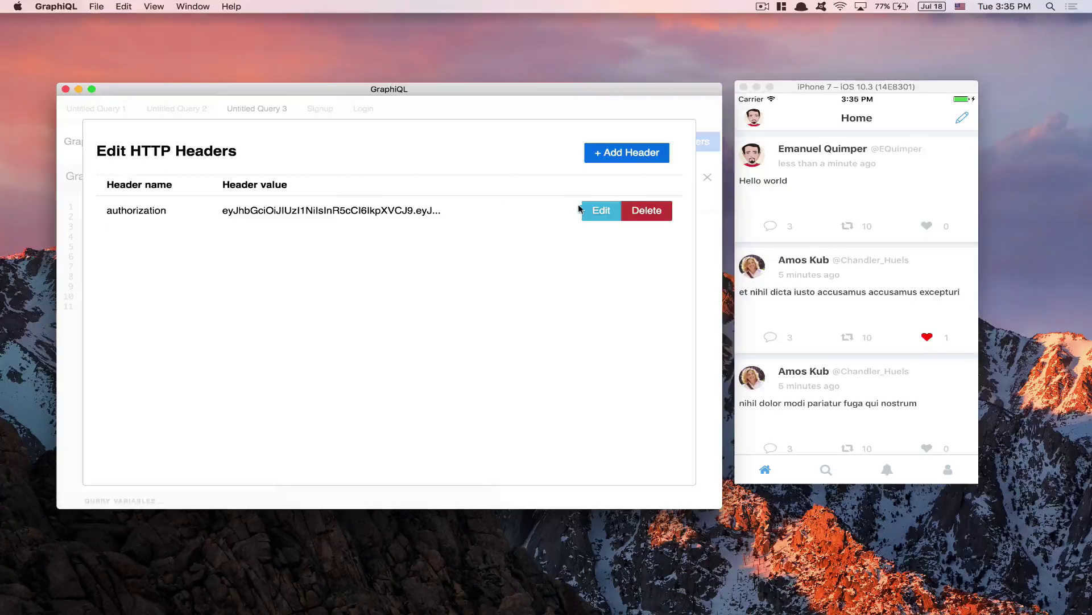
left_click(381, 108)
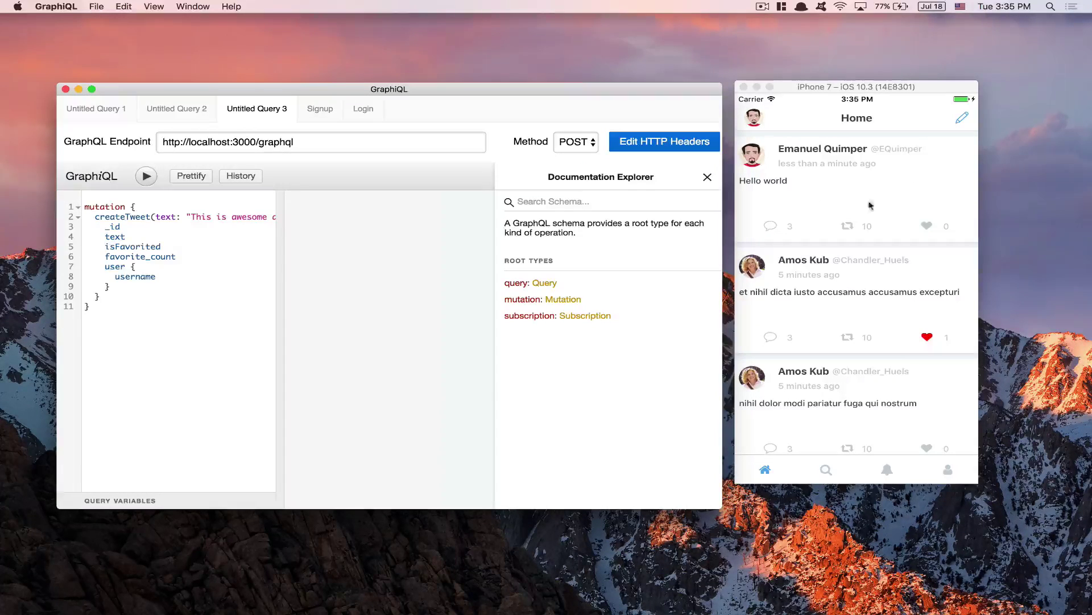
left_click(147, 176)
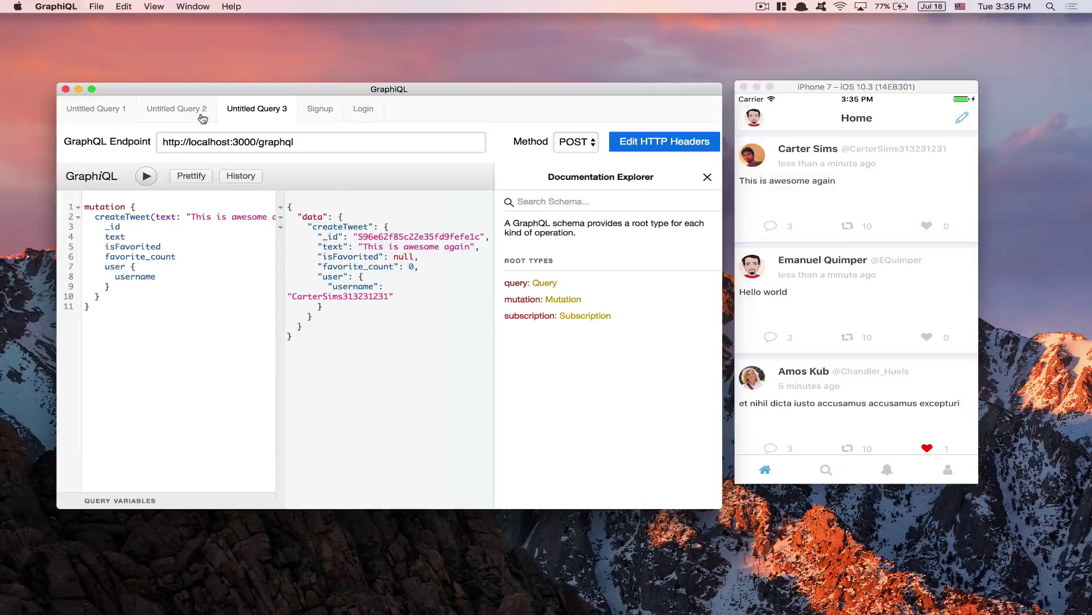
- On the getTweets tab, replace the authorization header value with the new token
left_click(177, 108)
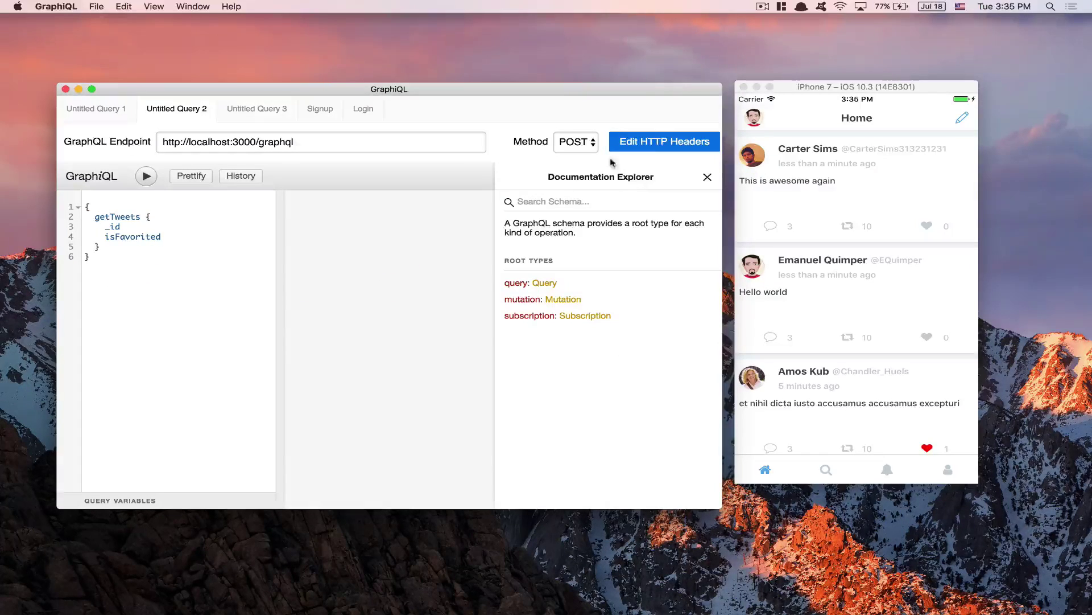
left_click(654, 142)
left_click(601, 210)
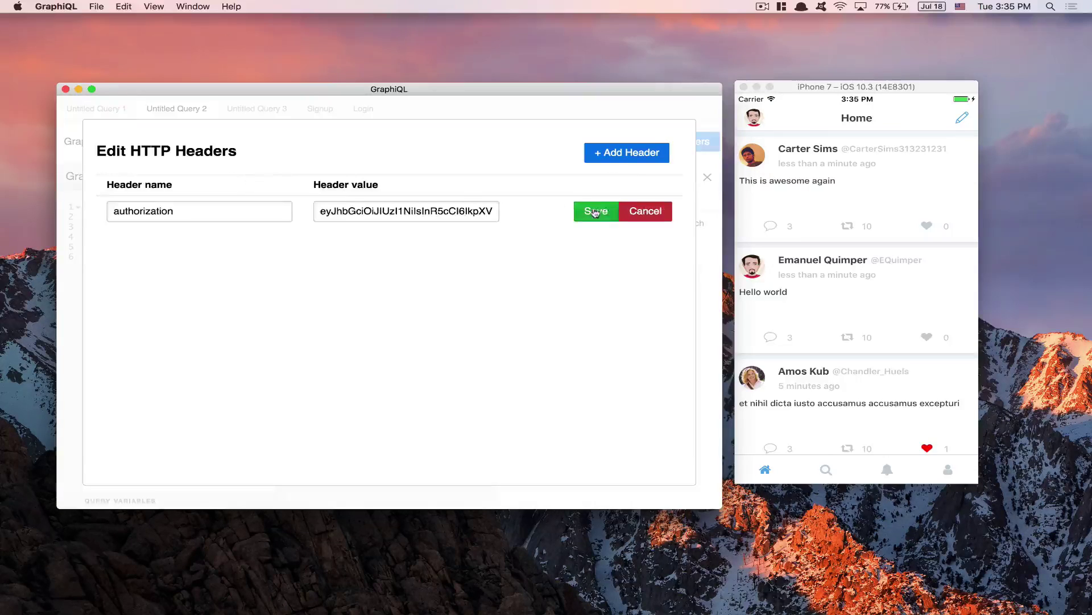
left_click(445, 211)
key("super+a")
key("super+v")
left_click(596, 210)
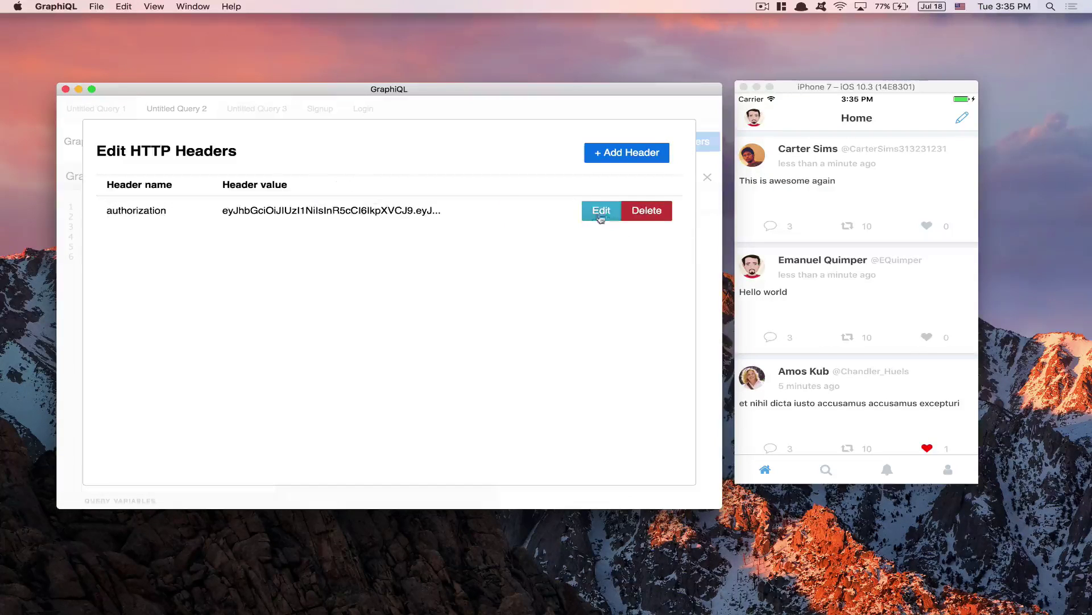
key("Escape")
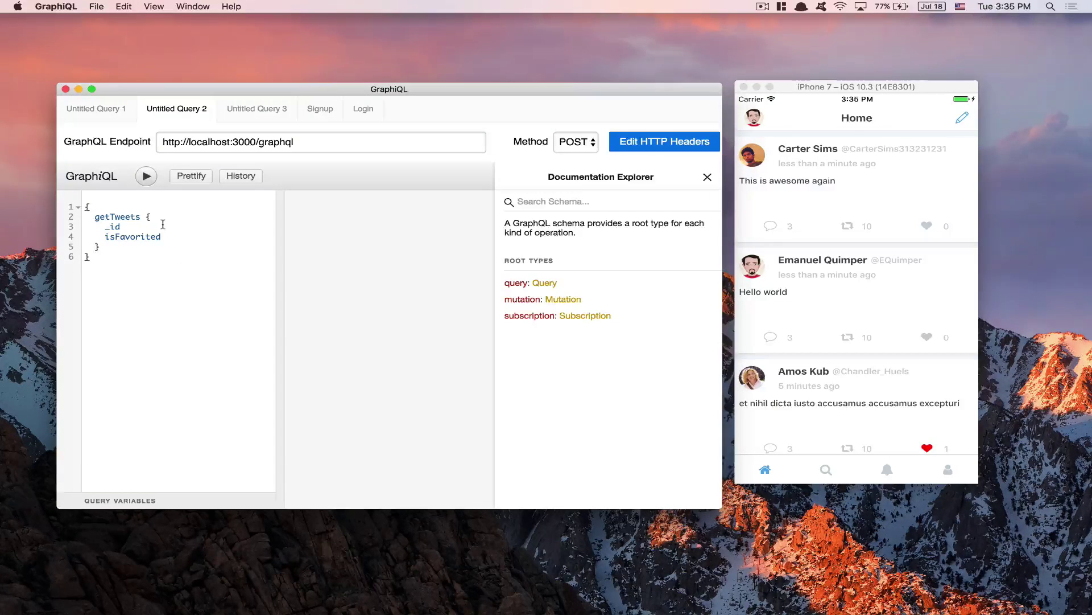
- Run getTweets, copy the first tweet's _id, and select the query text for replacement
left_click(146, 176)
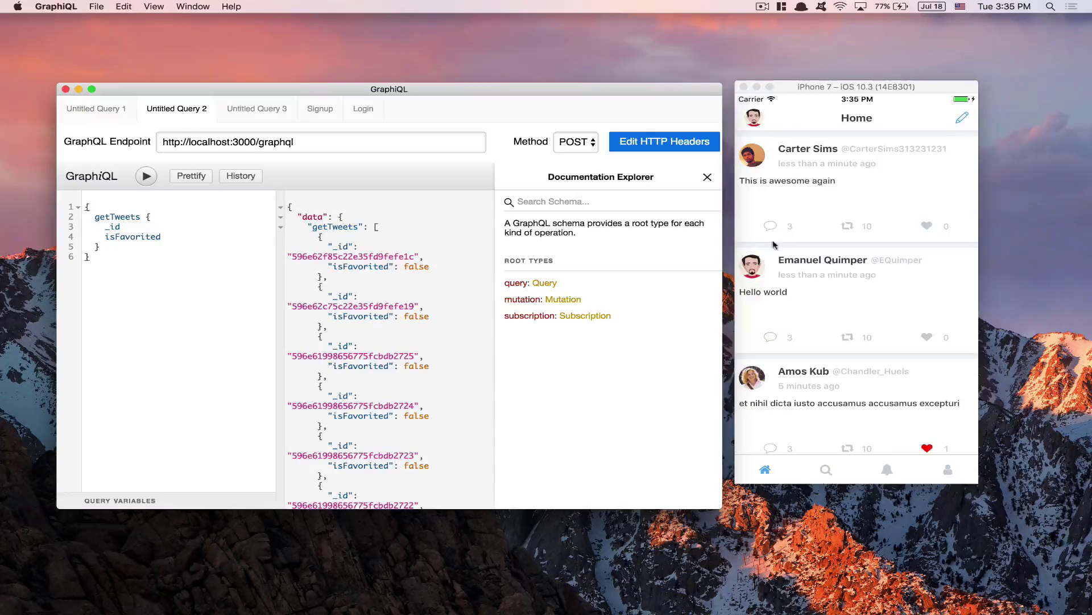
double_click(384, 255)
key("super+c")
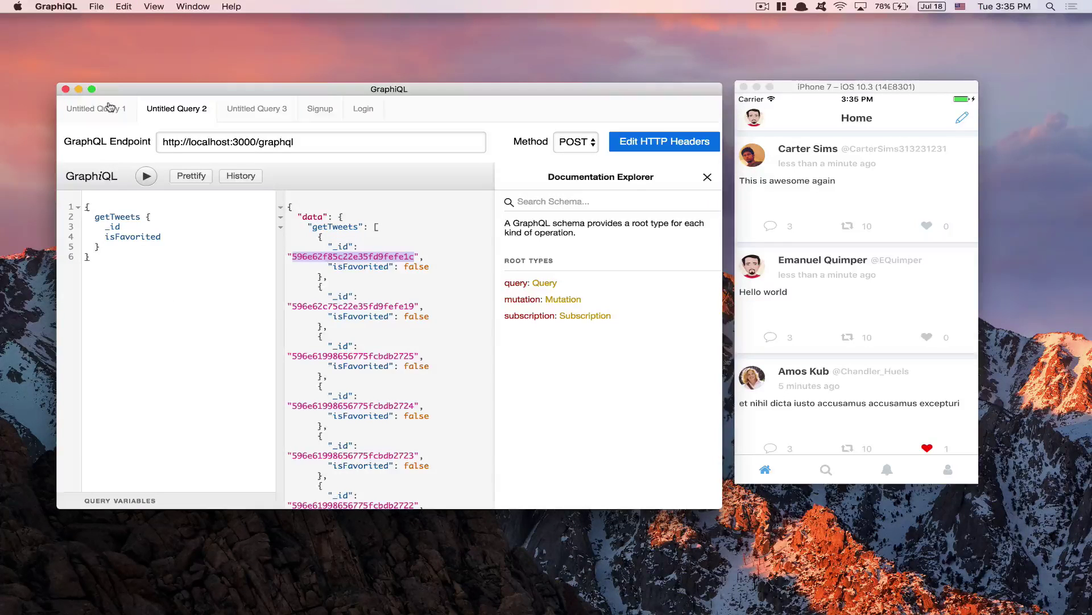
left_click_drag(126, 256, 82, 196)
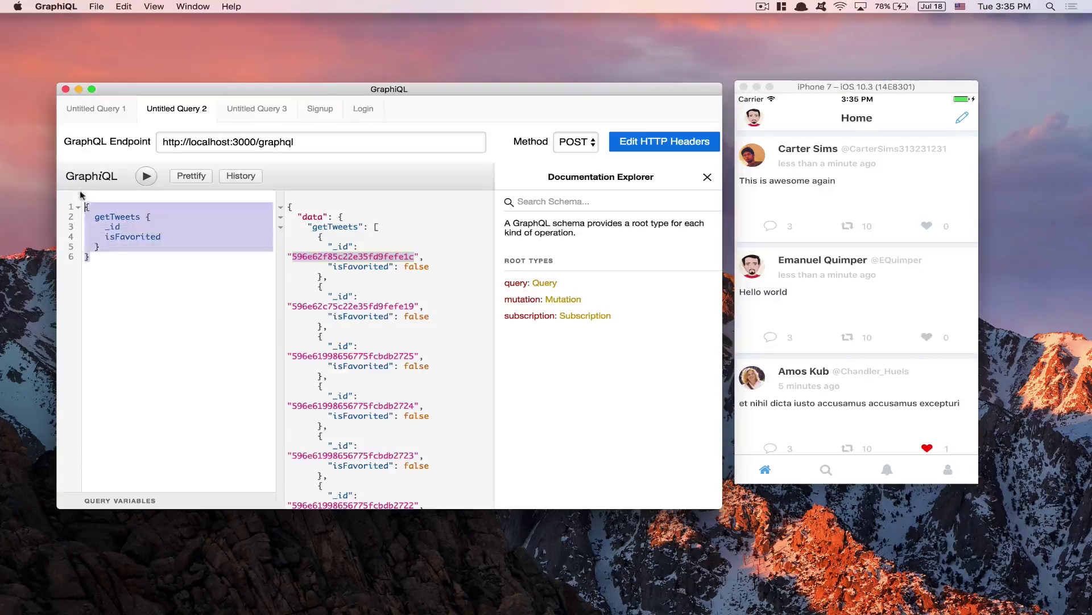
type("mutation")
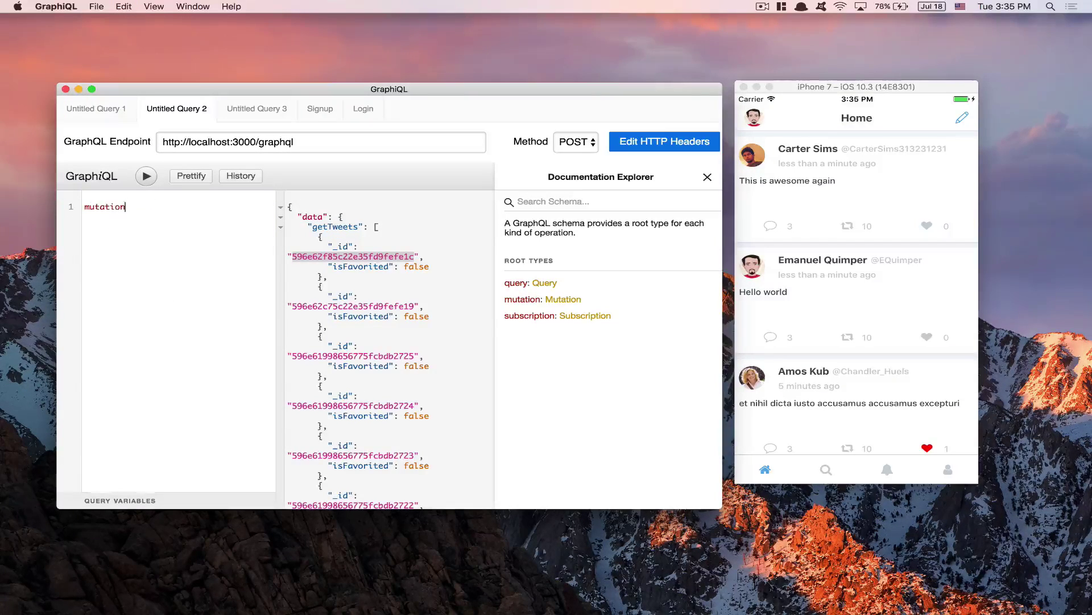
type(" {   favoriteTweet(_id:")
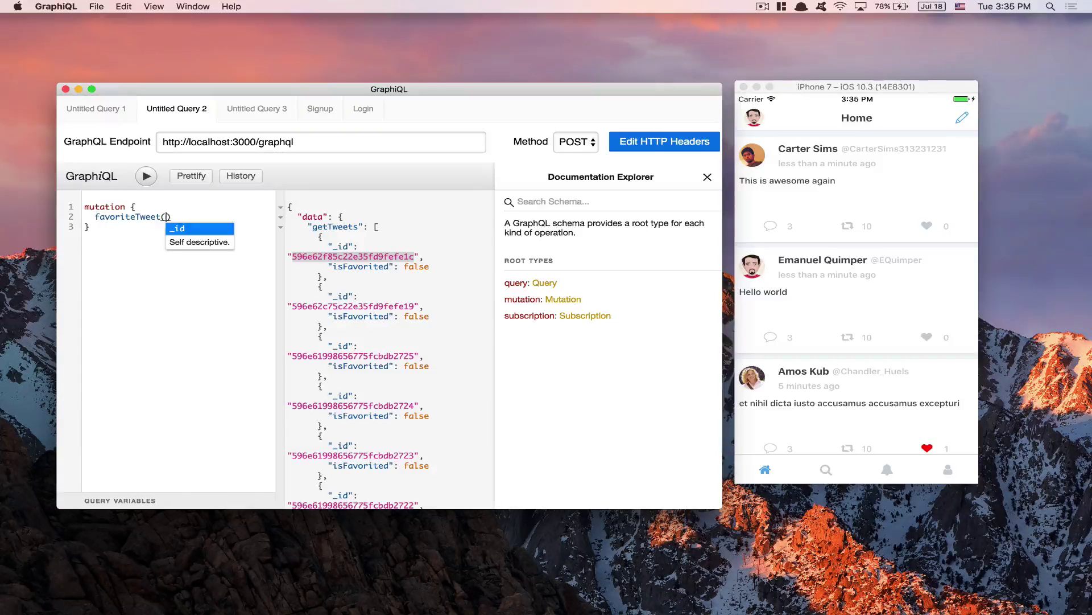
type(" \"")
- Write a favoriteTweet mutation on the copied _id returning _id and favorite_count, and run it
key("super+v")
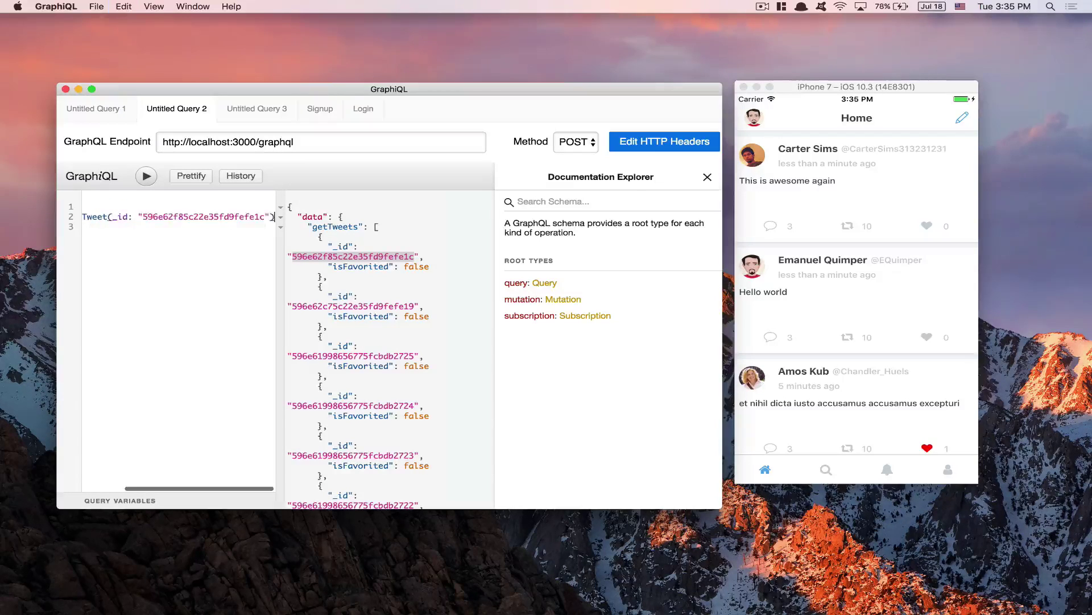
type("\") {")
key("Return")
type("_id")
key("Return")
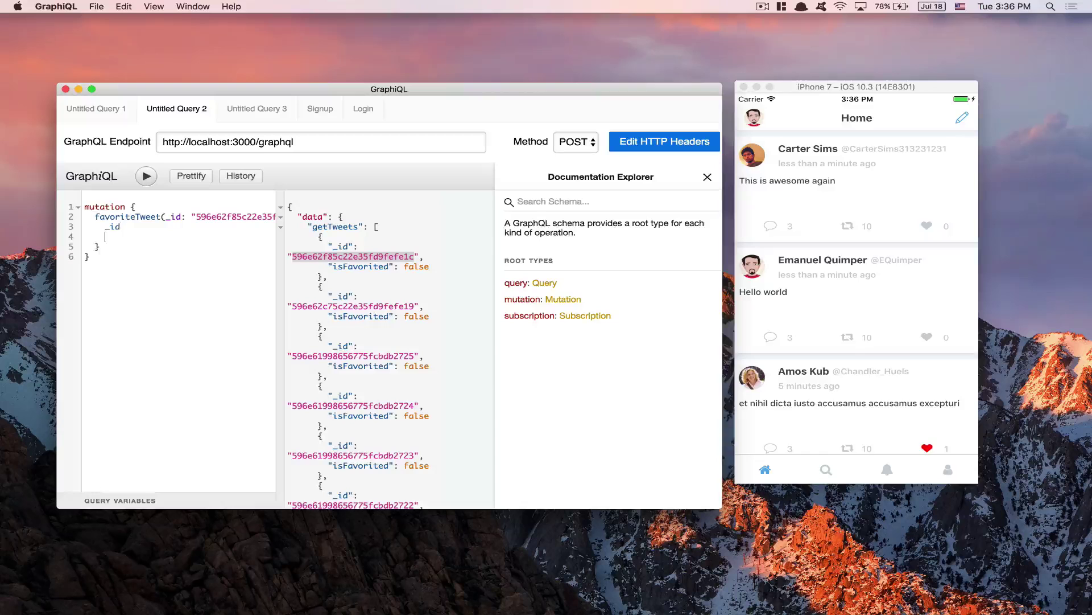
type("fa")
key("Tab")
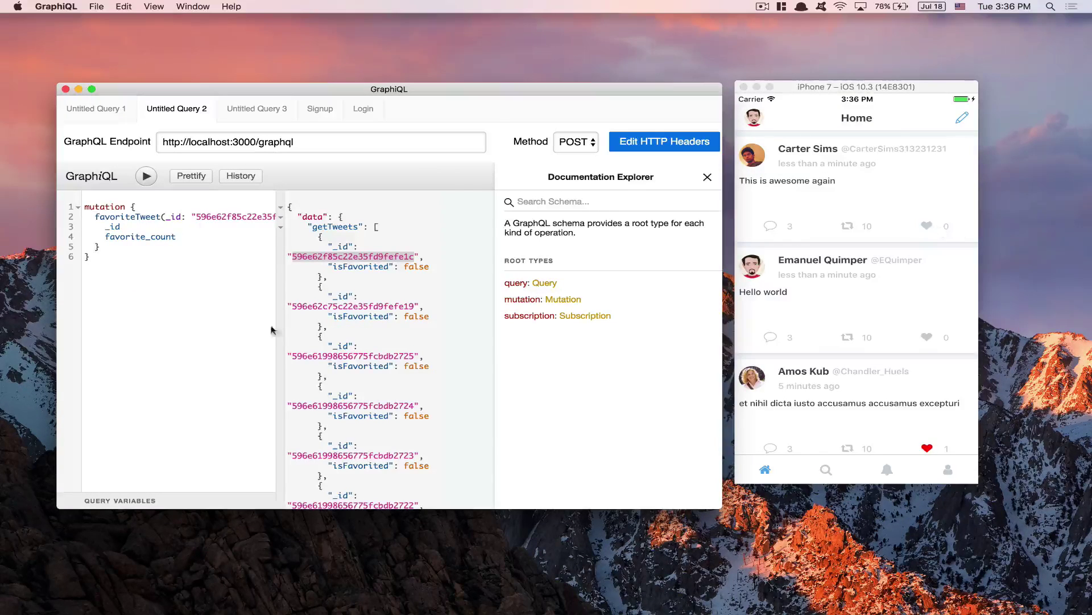
left_click(217, 314)
key("super+Return")
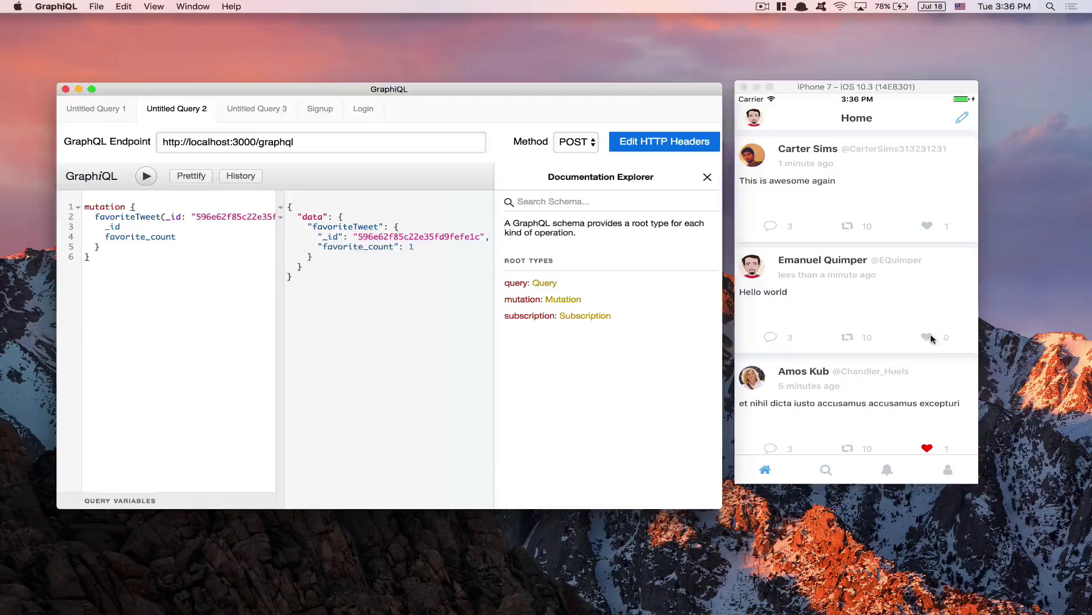
- Like the Hello world tweet in the simulator, then rerun favoriteTweet twice in GraphiQL
left_click(929, 338)
left_click(928, 225)
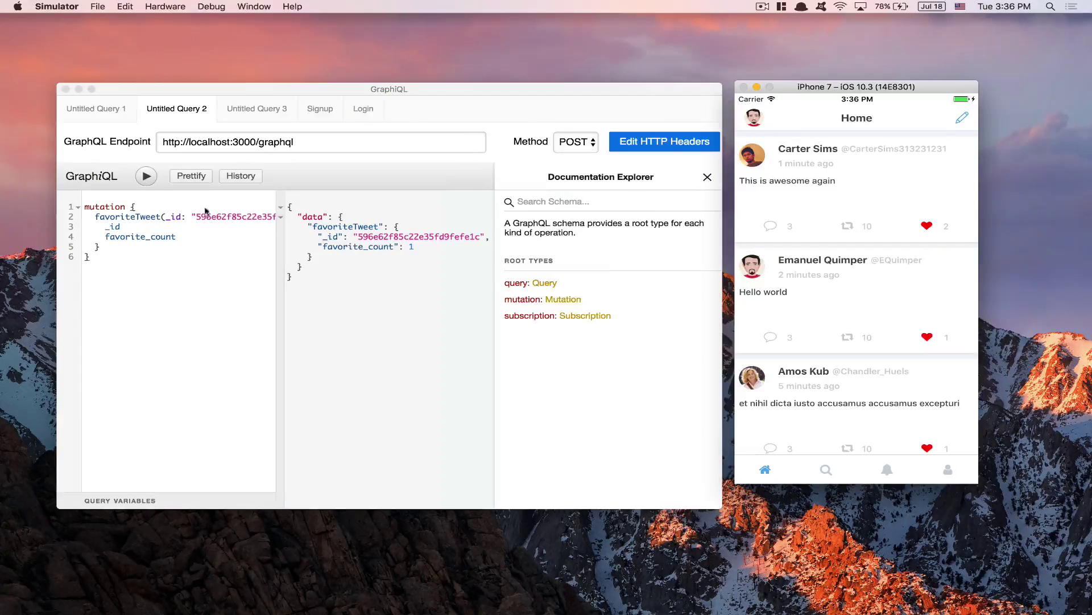
left_click(146, 176)
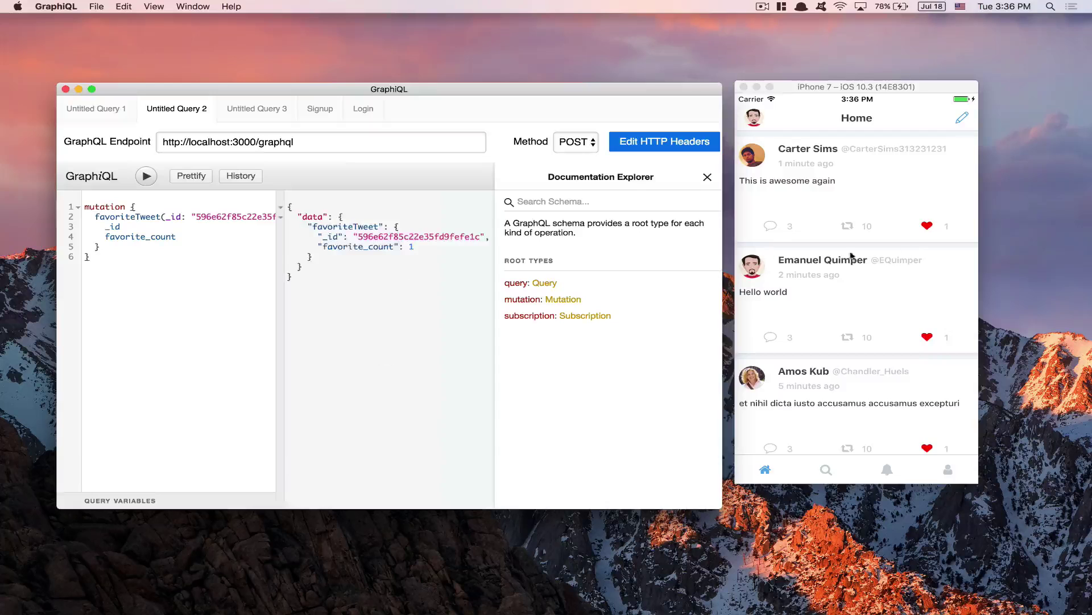
left_click(147, 176)
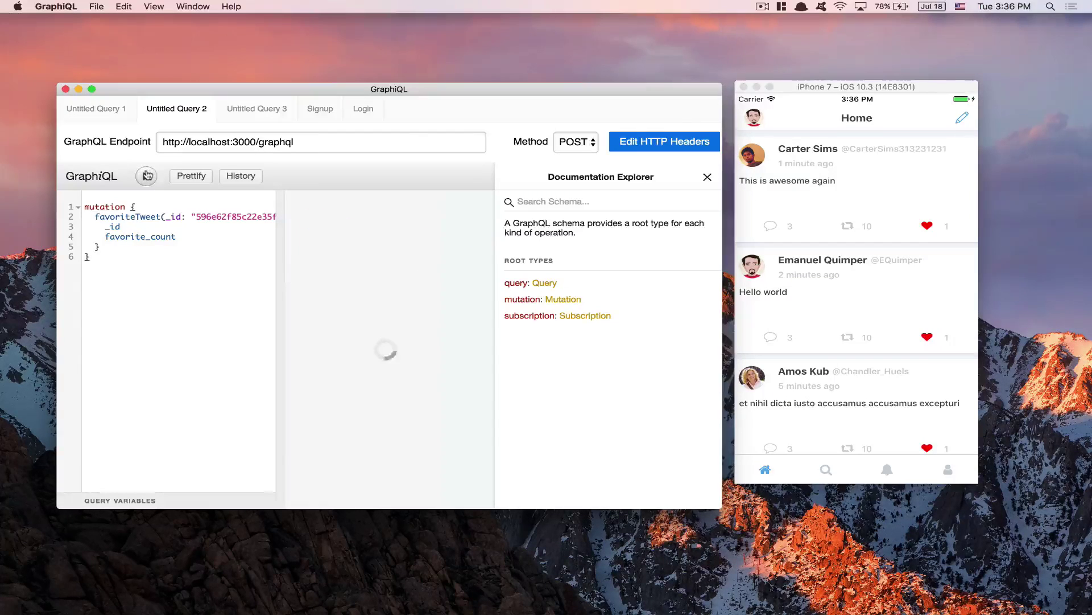
left_click(147, 177)
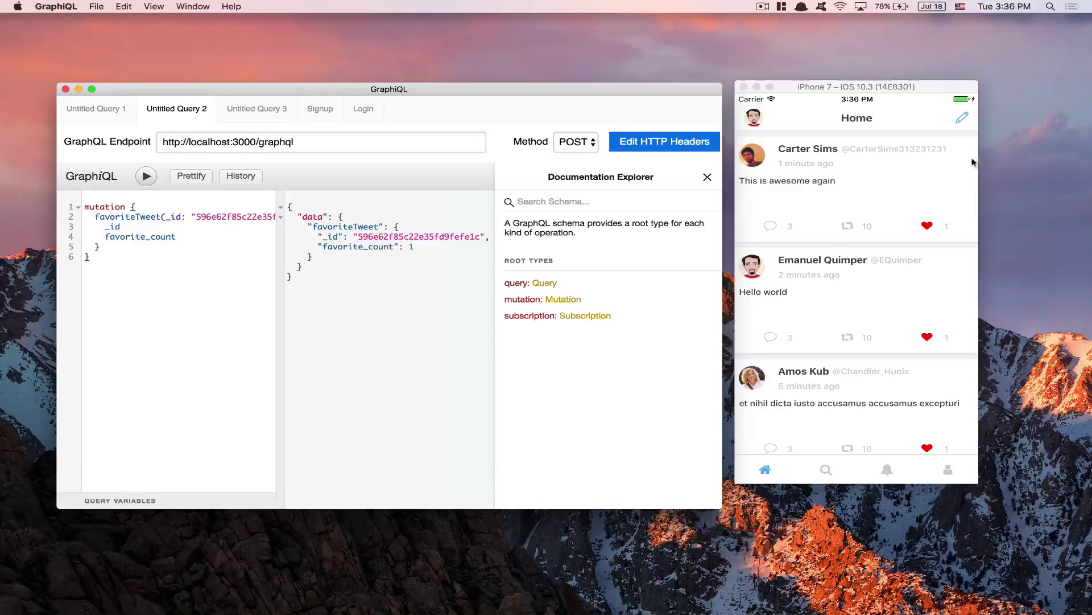
- Log out from the profile avatar menu and choose 'Already have an account?'
left_click(753, 118)
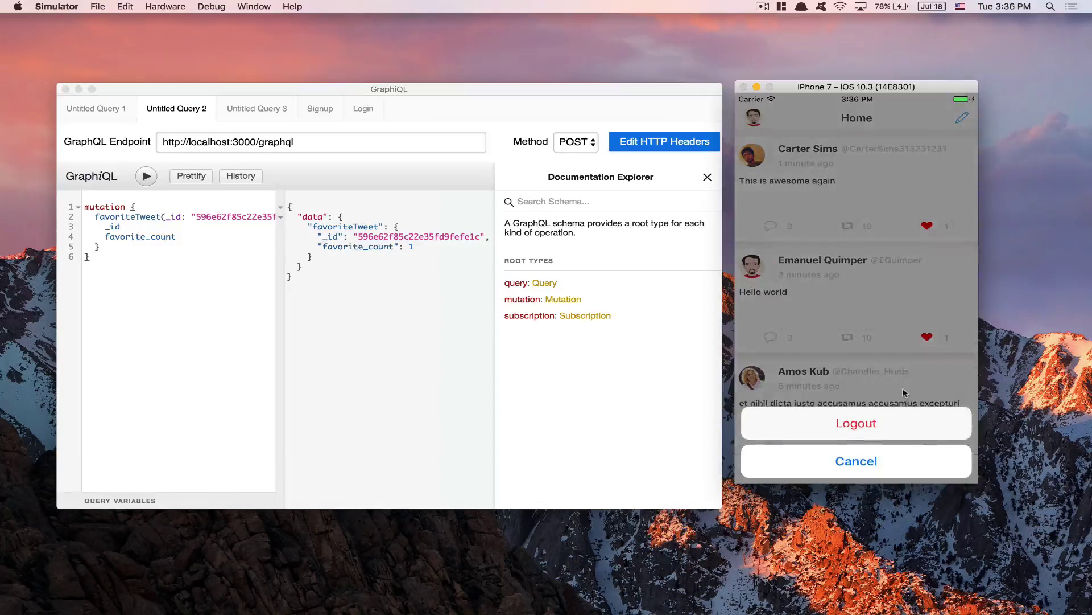
left_click(962, 461)
left_click(879, 431)
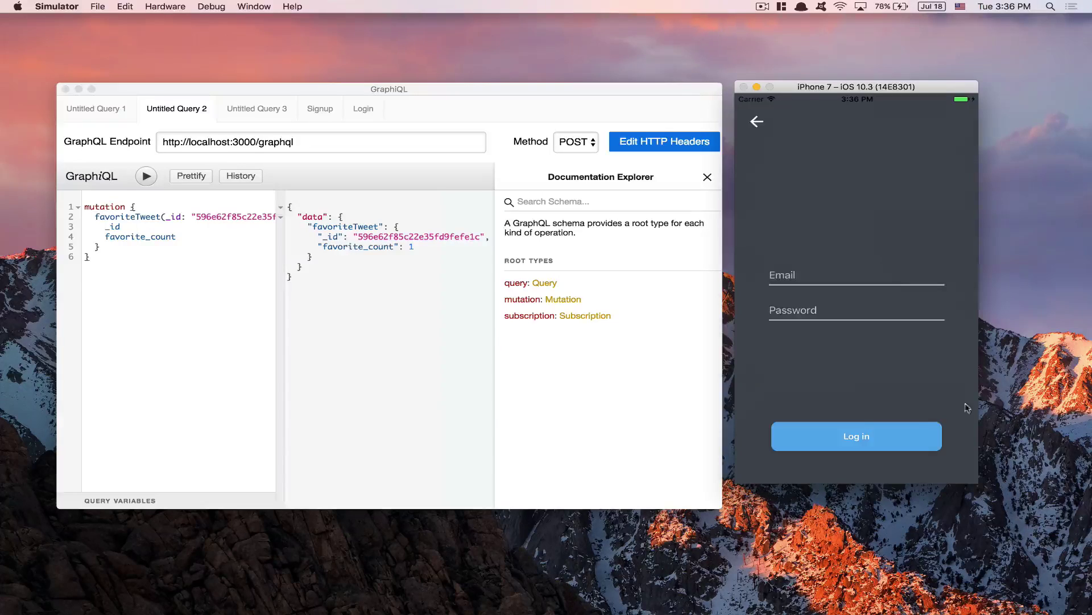
- Enter the account email and password and log in
left_click(825, 272)
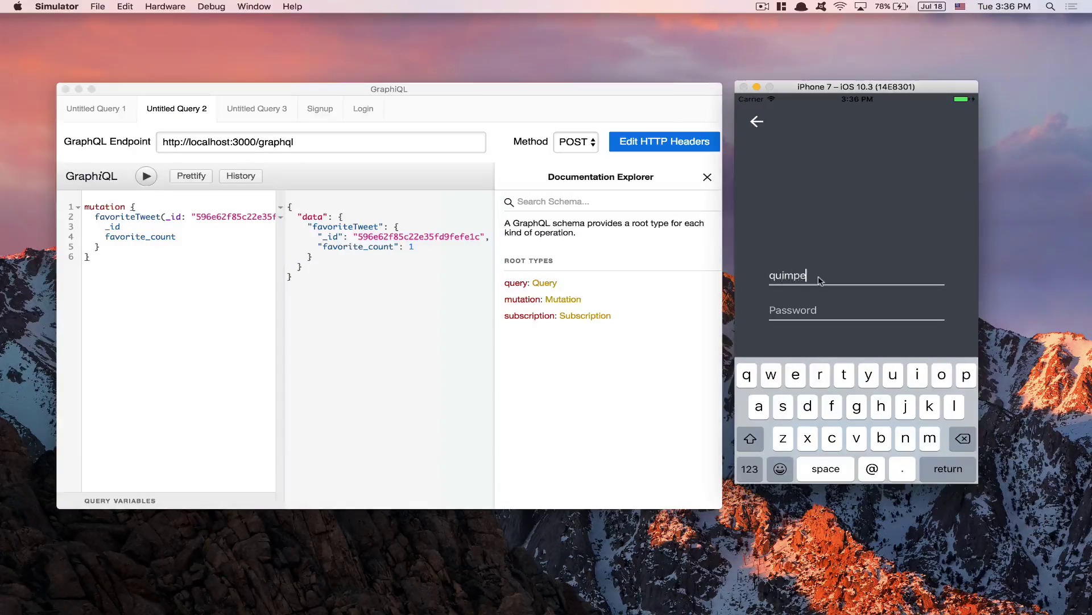
left_click(816, 310)
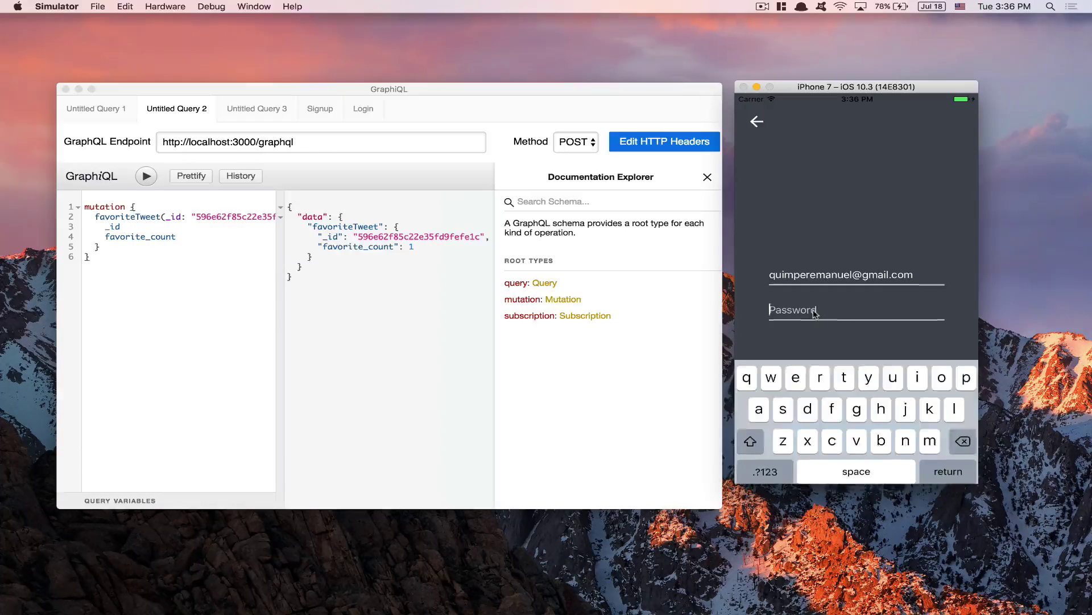
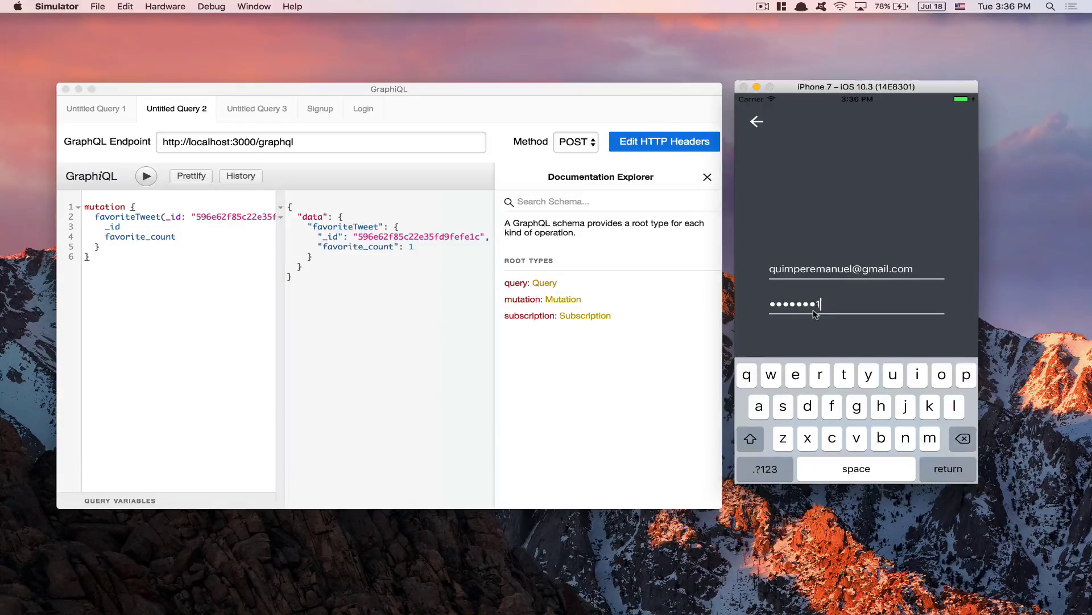
key("Return")
left_click(856, 436)
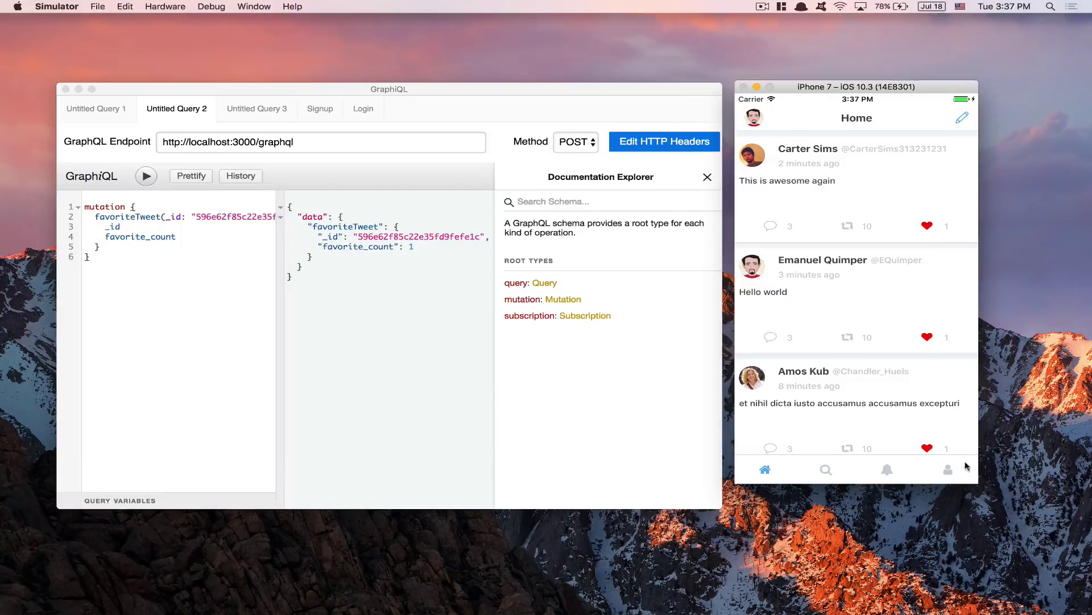
left_click(948, 470)
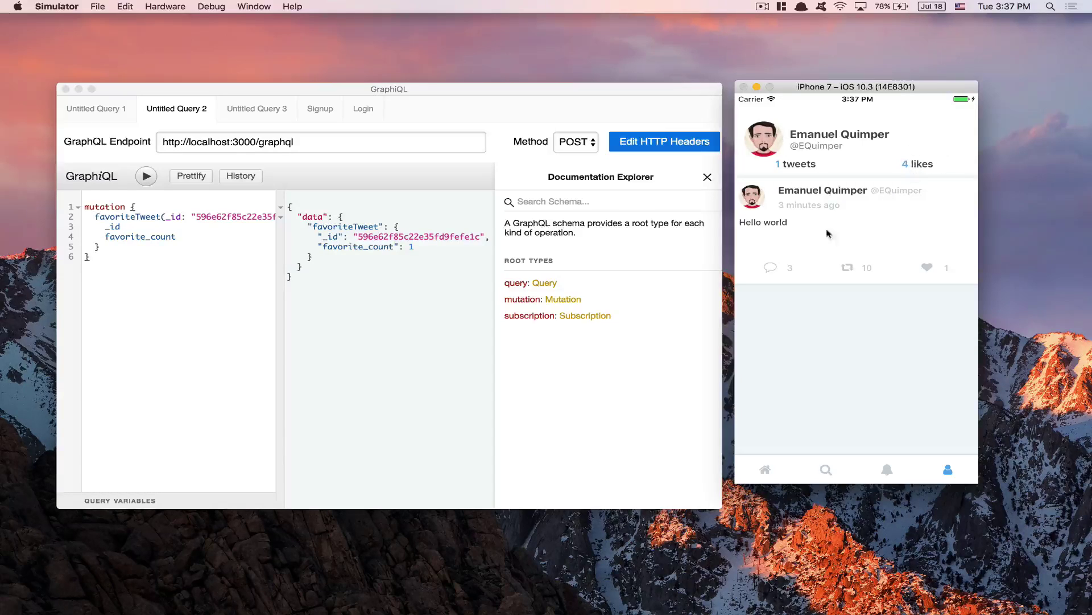
left_click(766, 470)
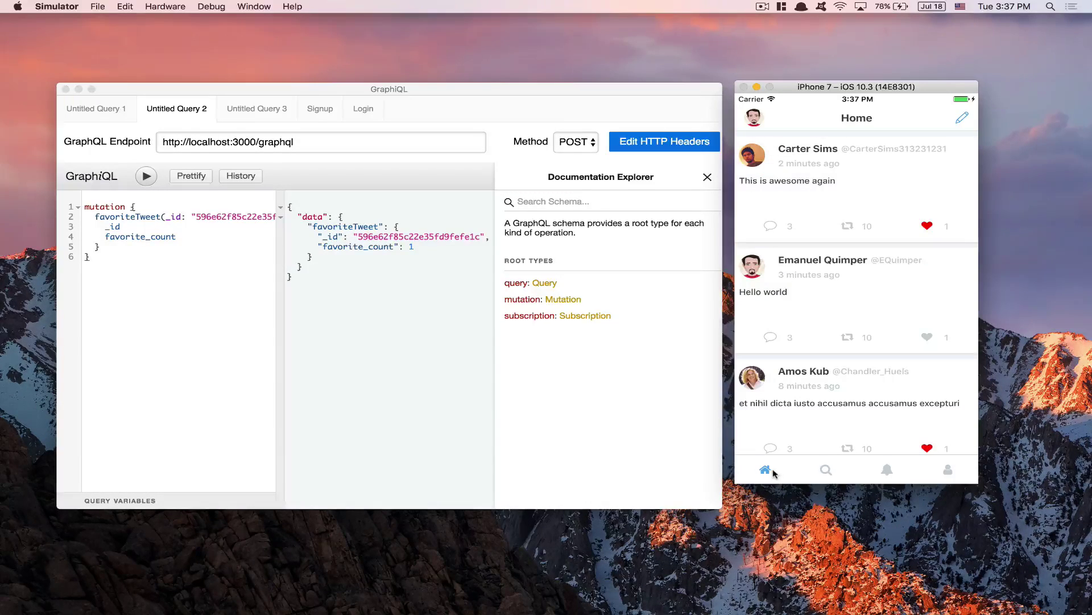